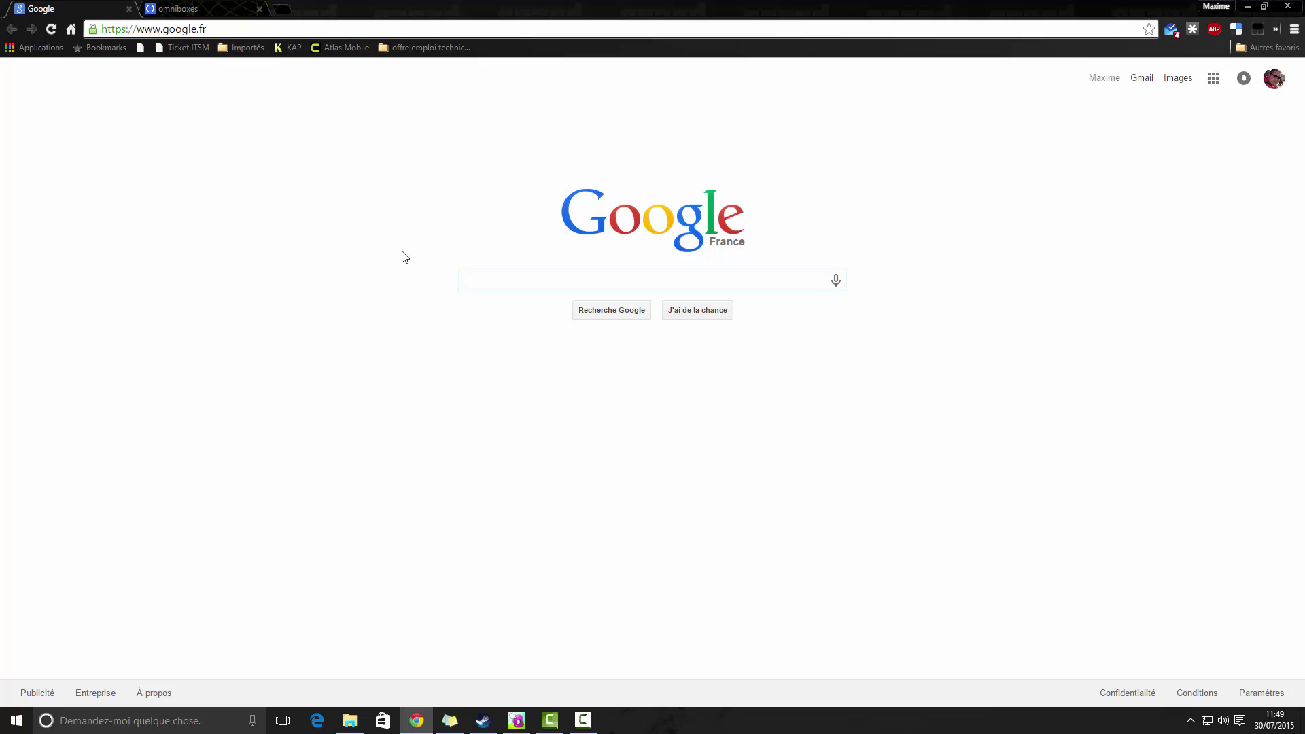
Search Google for "aomei" and download the 78.05MB AB Standard installer from the AOMEI Technology site's download page.
{"action": "type", "text": "aomei"}
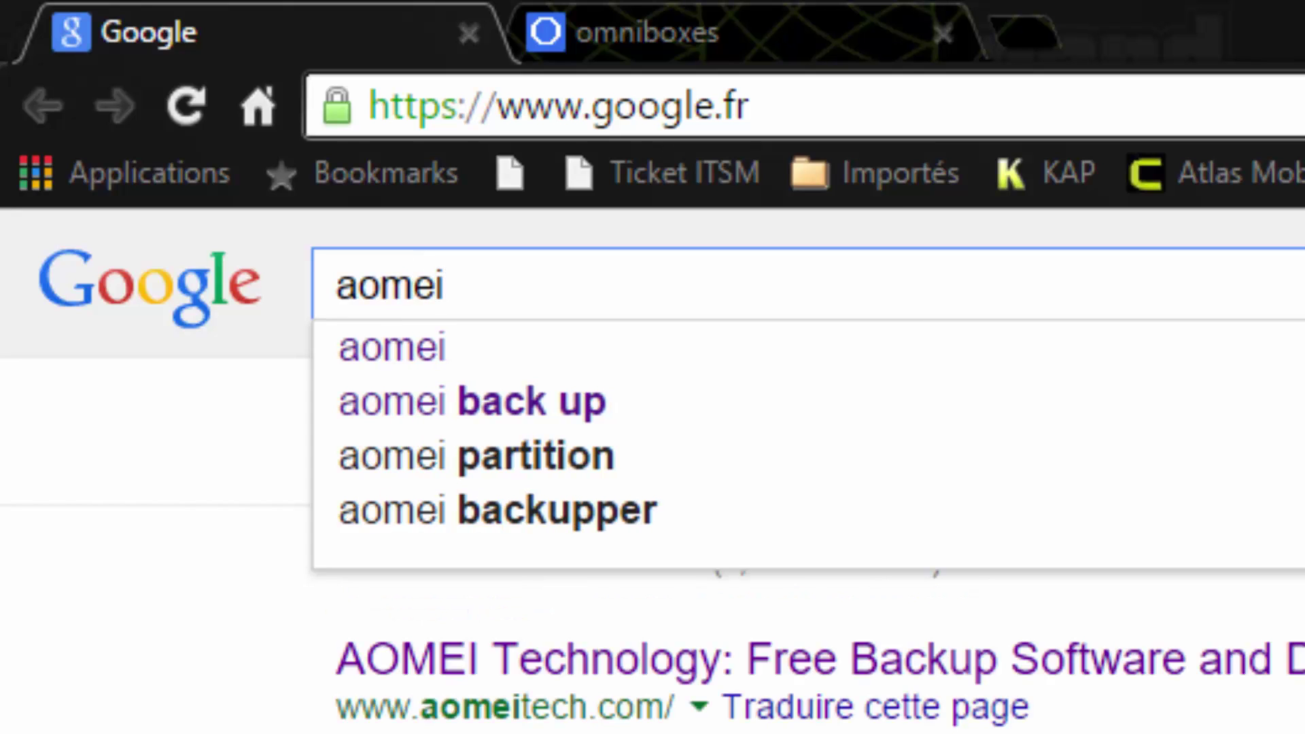
{"action": "key", "text": "Return"}
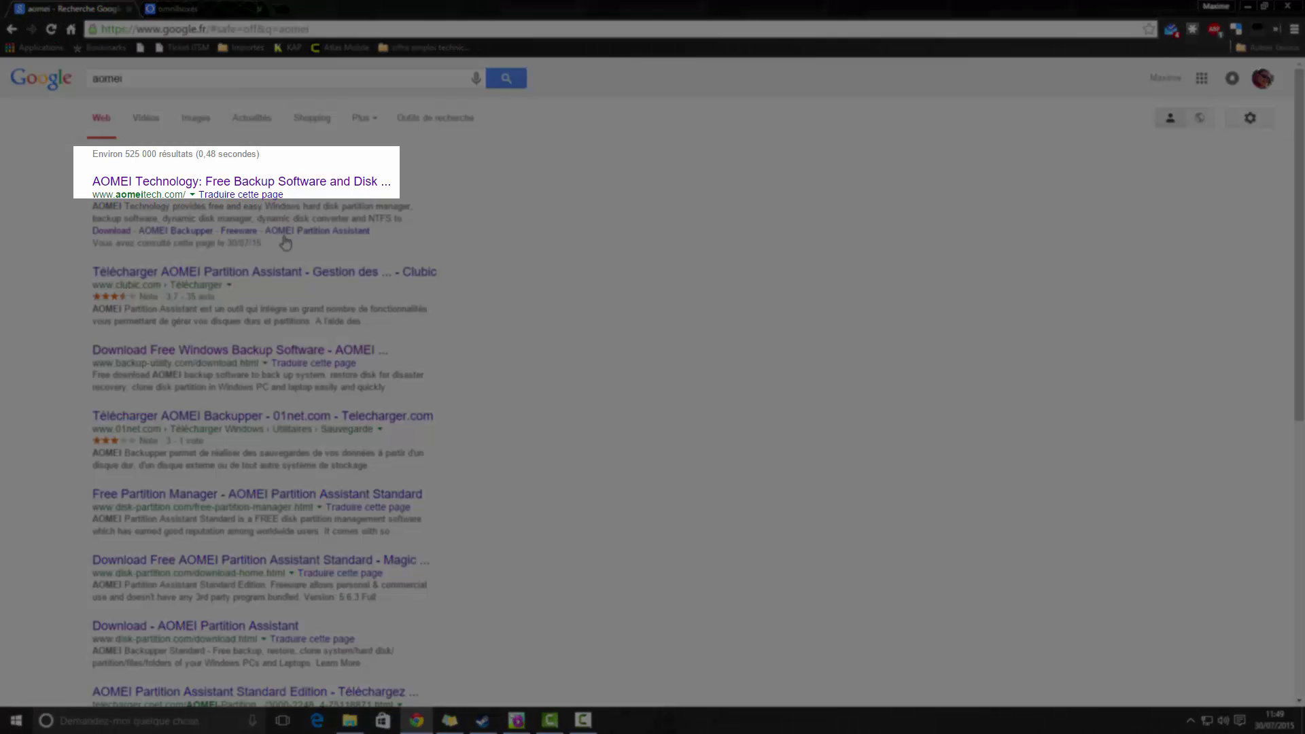
{"action": "left_click", "coordinate": [236, 181]}
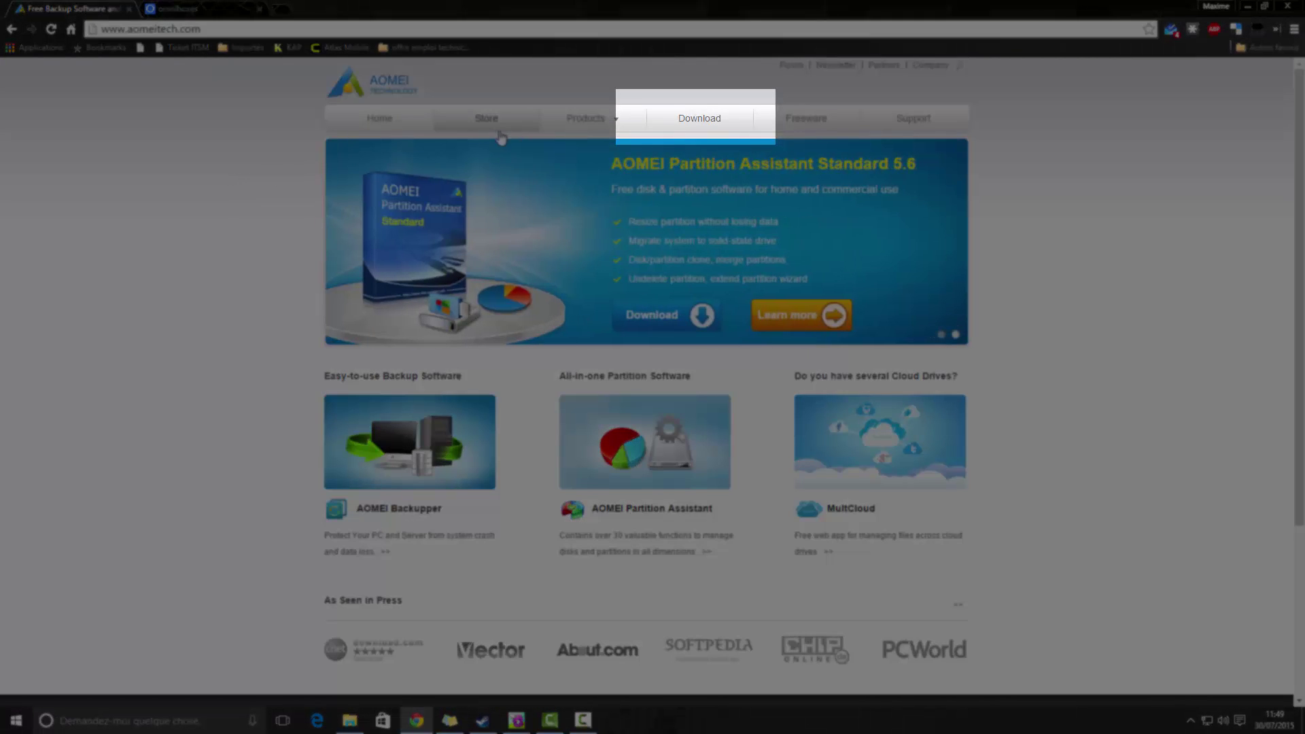
{"action": "left_click", "coordinate": [699, 118]}
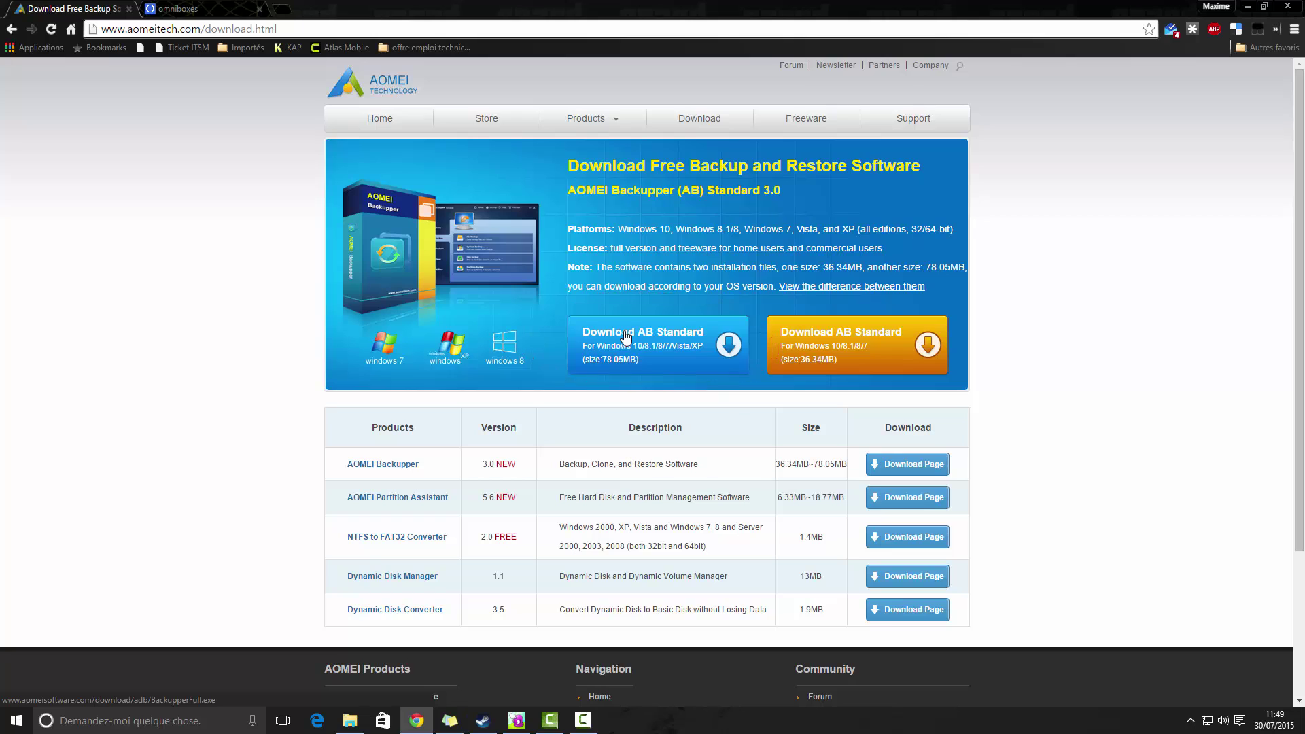
{"action": "left_click", "coordinate": [625, 337]}
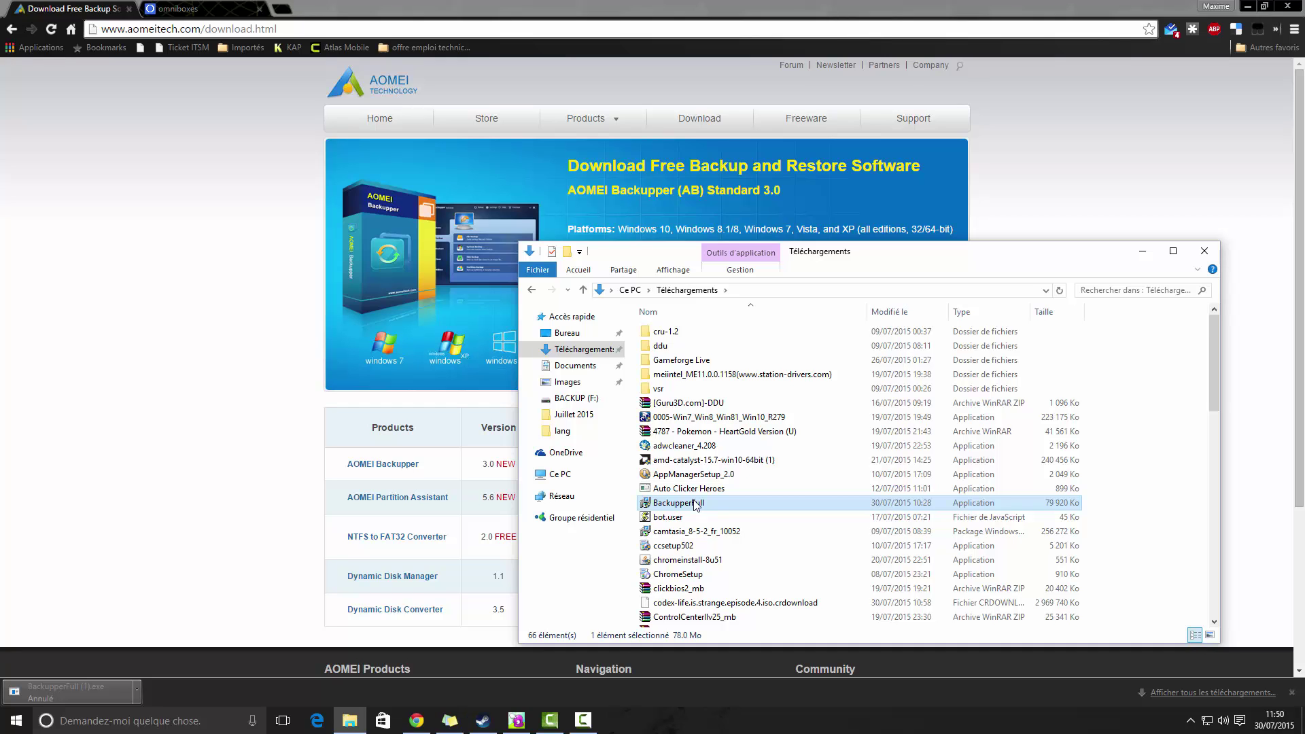
Install AOMEI Backupper with BackupperFull, accepting the license agreement and keeping the default destination, Start menu folder and desktop icon.
{"action": "left_click", "coordinate": [731, 469]}
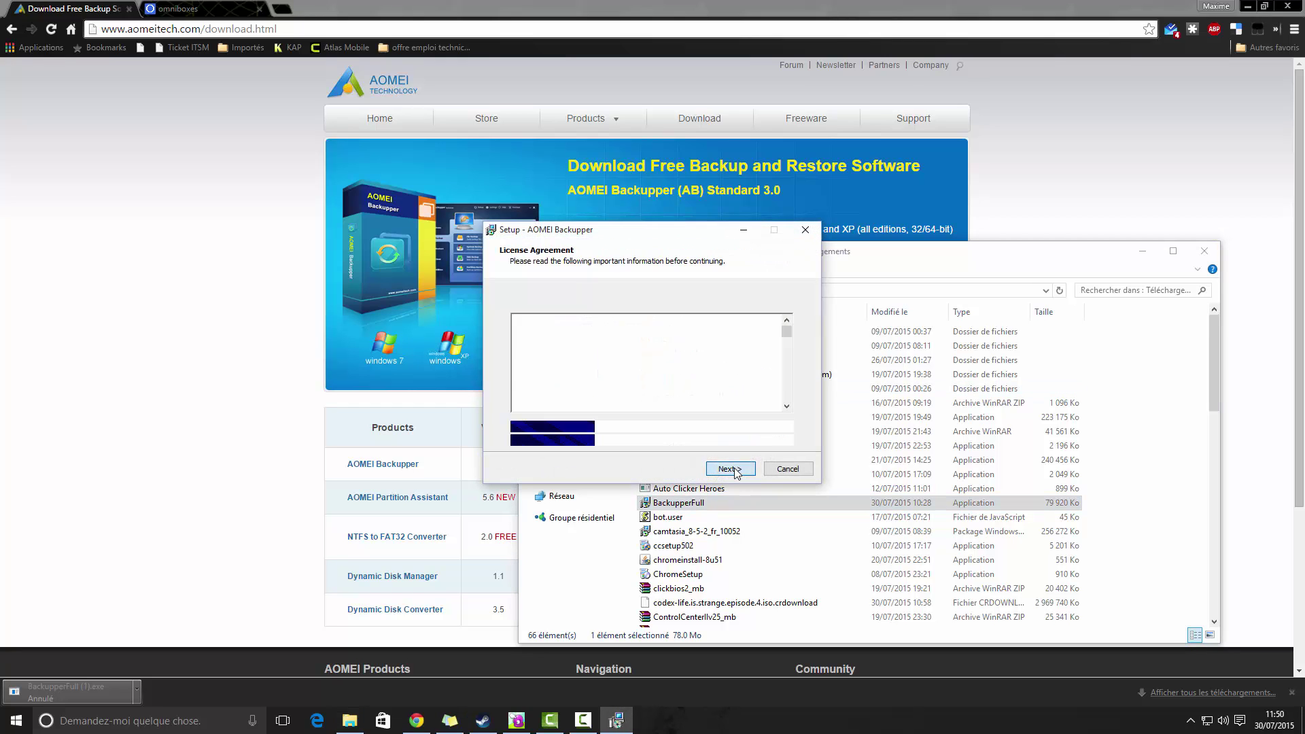
{"action": "left_click", "coordinate": [583, 427]}
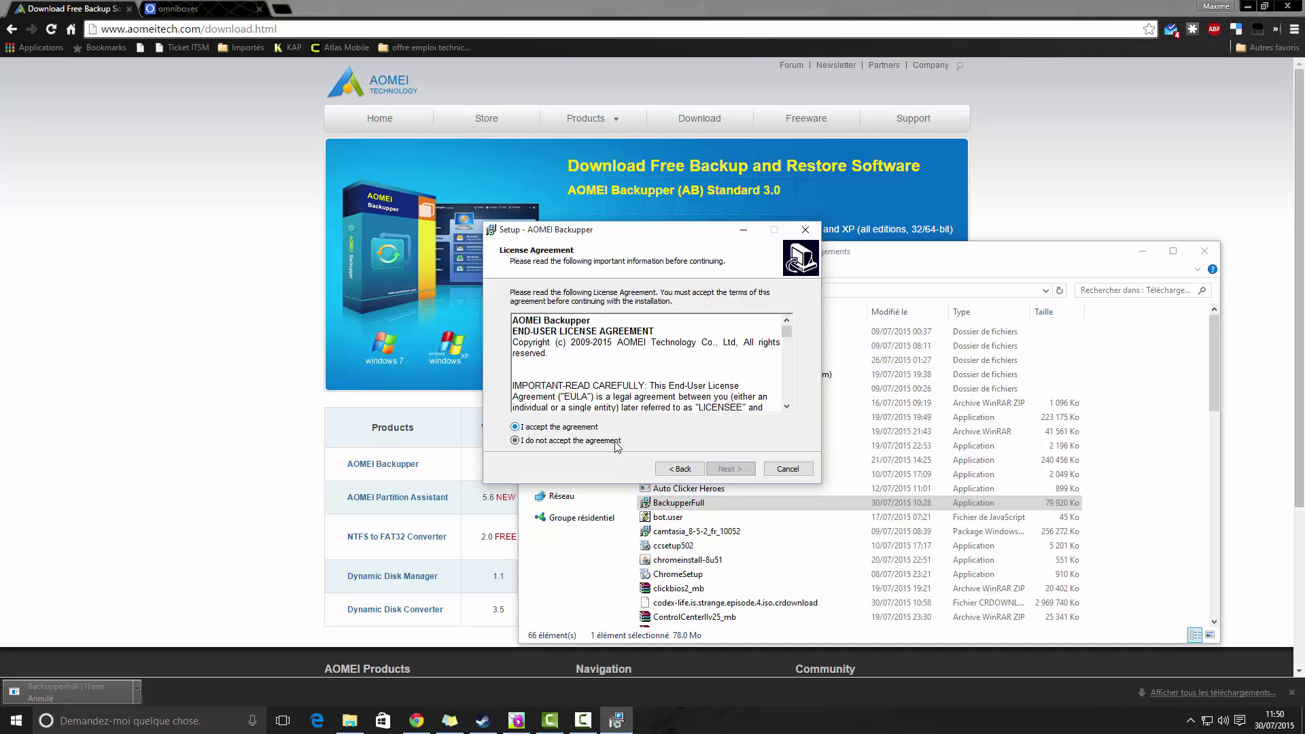
{"action": "left_click", "coordinate": [727, 469]}
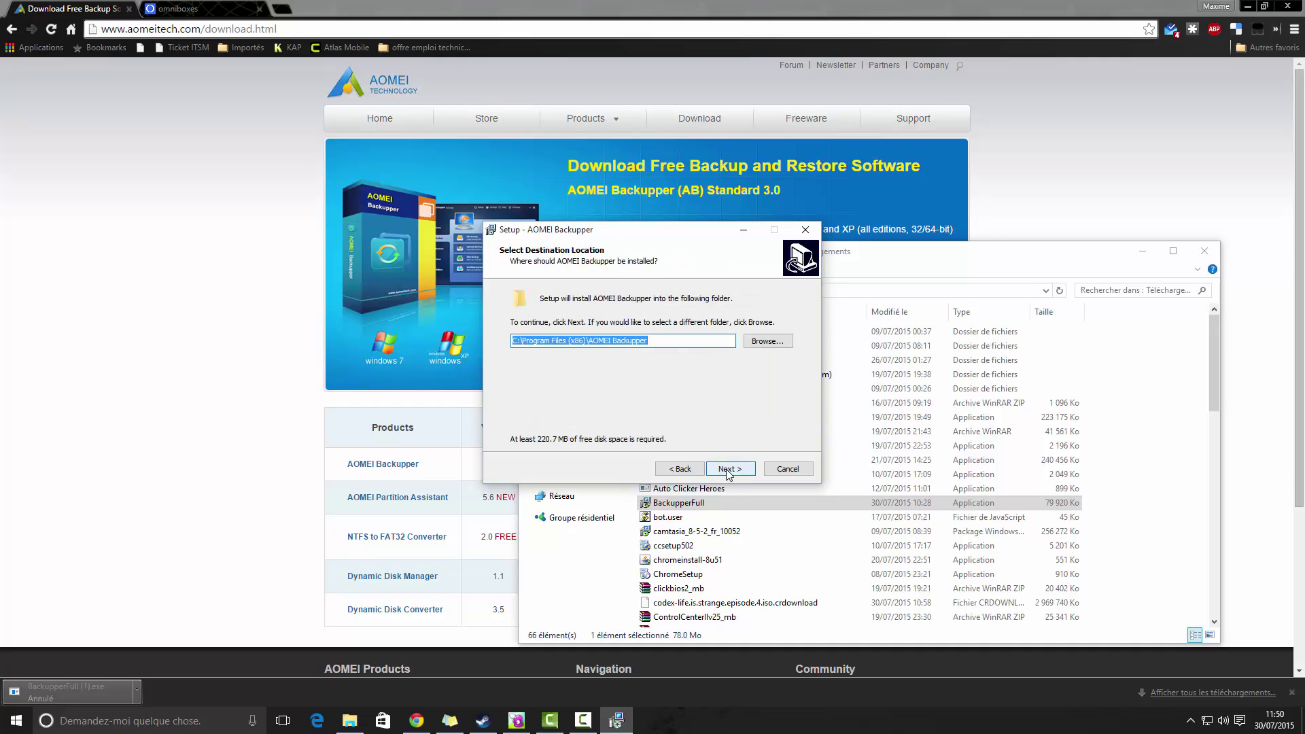
{"action": "left_click", "coordinate": [727, 469]}
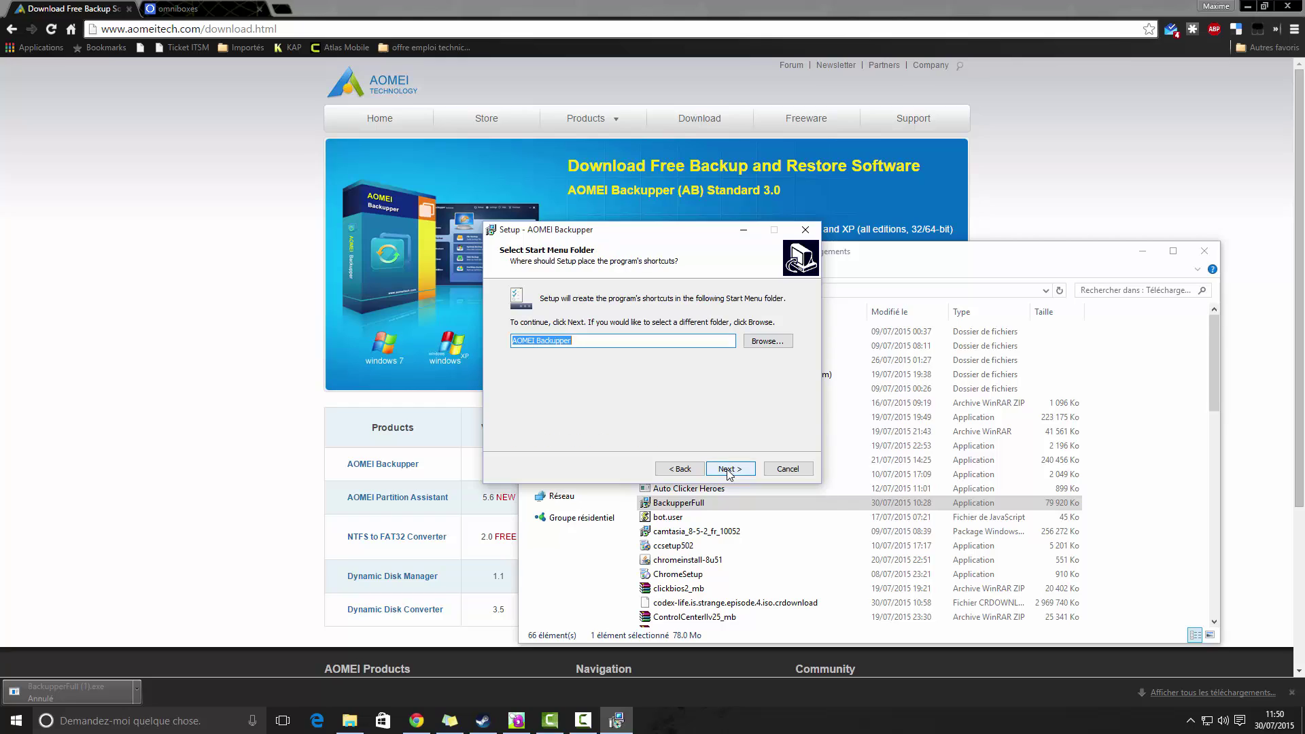
{"action": "left_click", "coordinate": [727, 469]}
{"action": "left_click", "coordinate": [727, 469]}
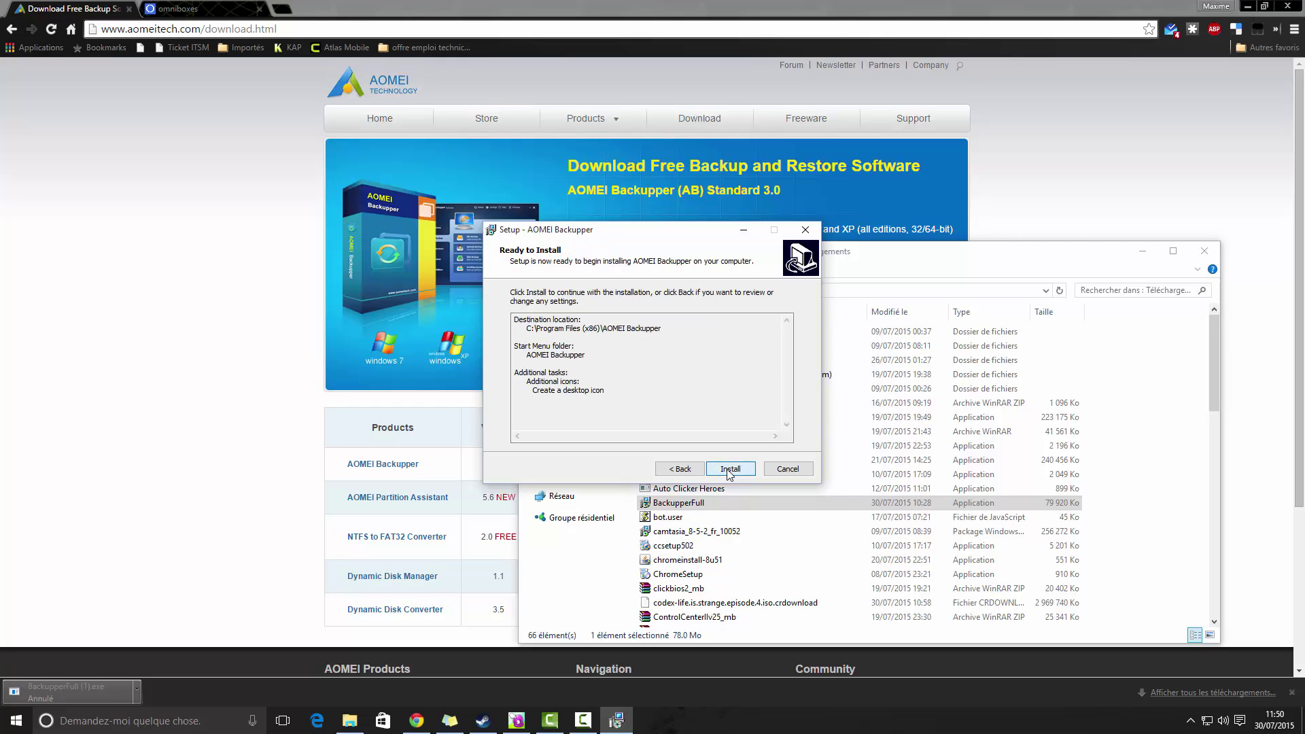
{"action": "left_click", "coordinate": [729, 469]}
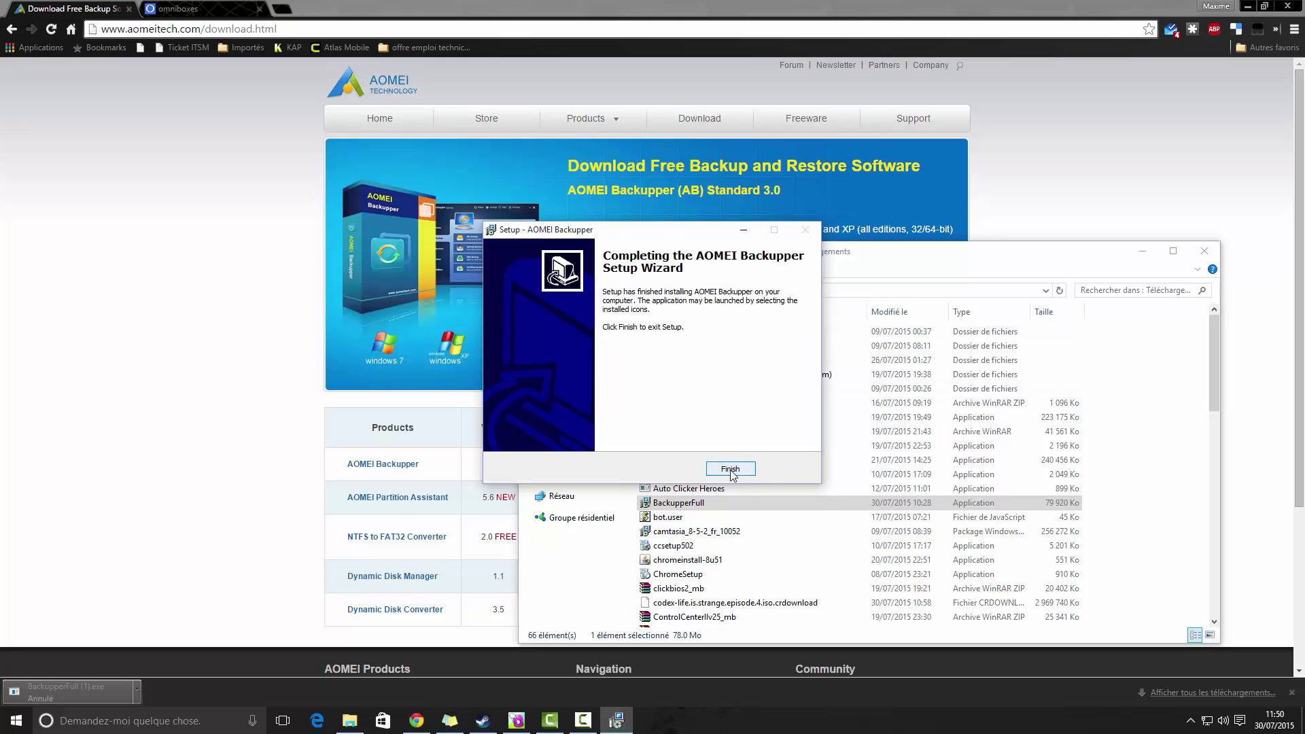
{"action": "left_click", "coordinate": [730, 469]}
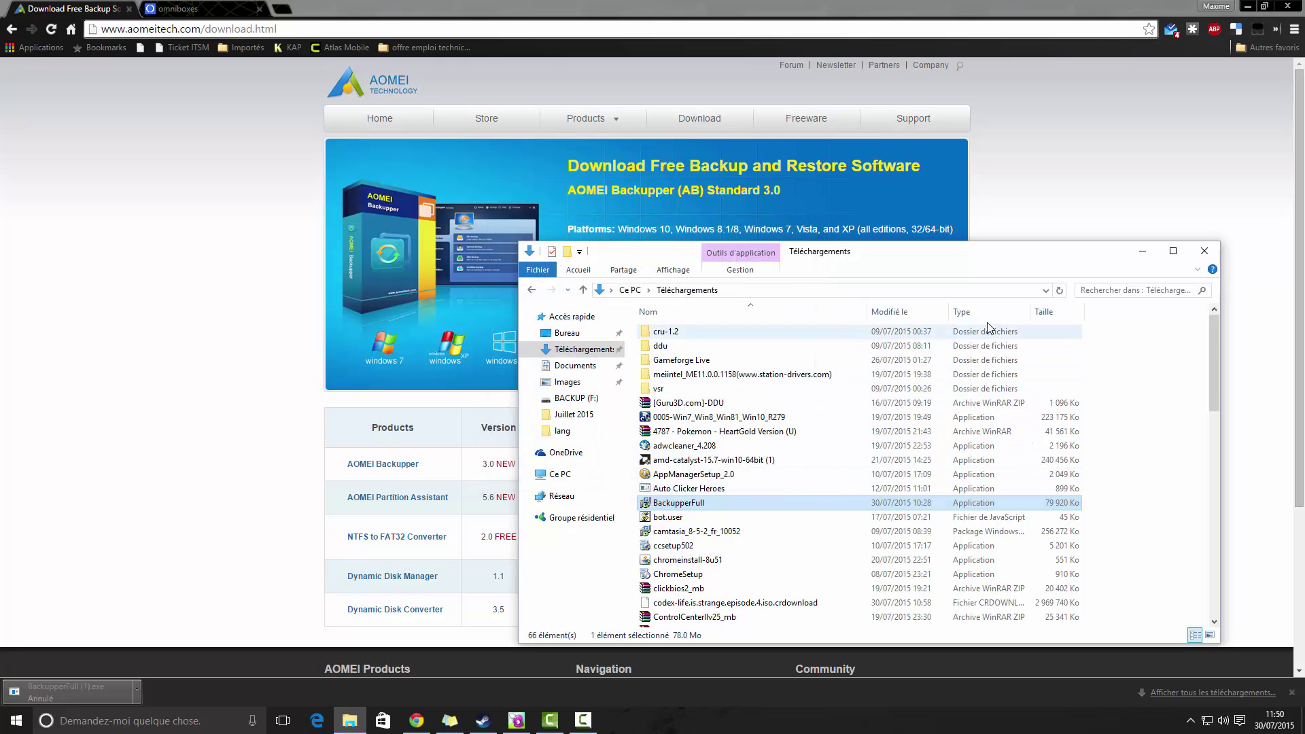
Minimize the Downloads folder and browser windows and launch AOMEI Backupper from the desktop.
{"action": "left_click", "coordinate": [1142, 251]}
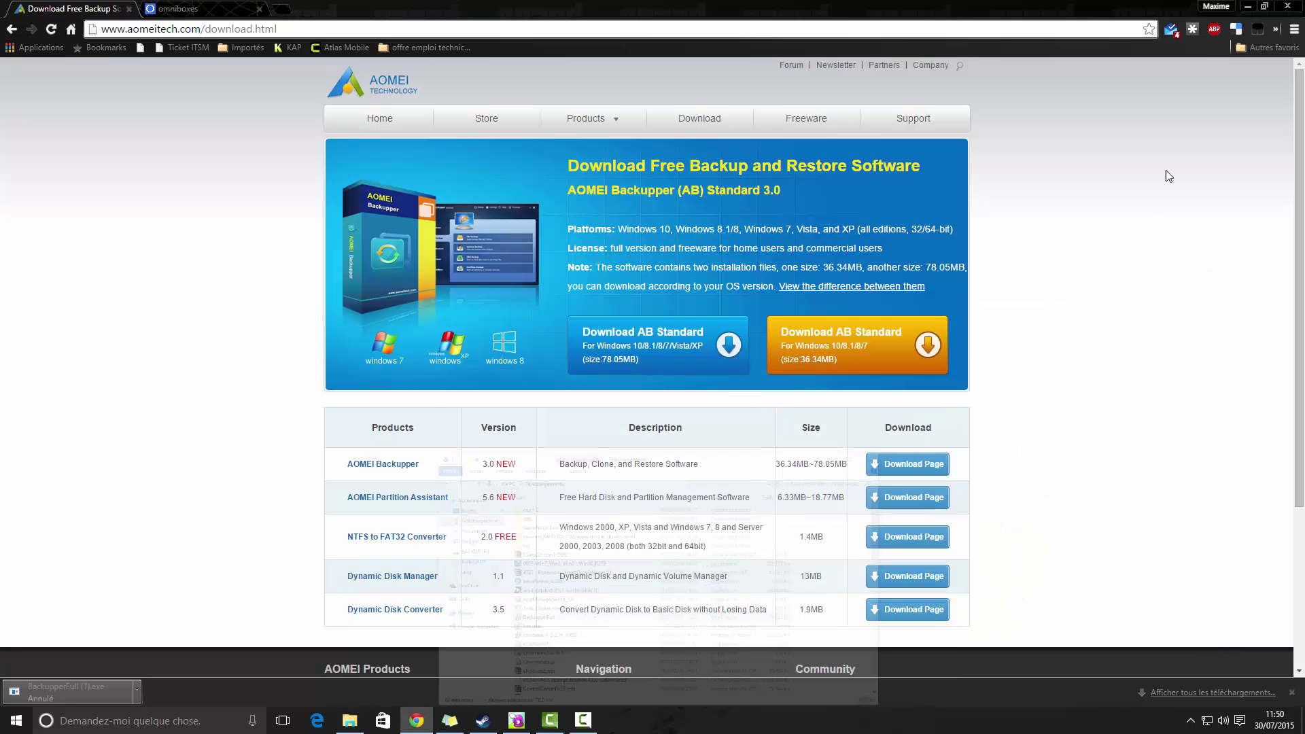
{"action": "left_click", "coordinate": [1249, 6]}
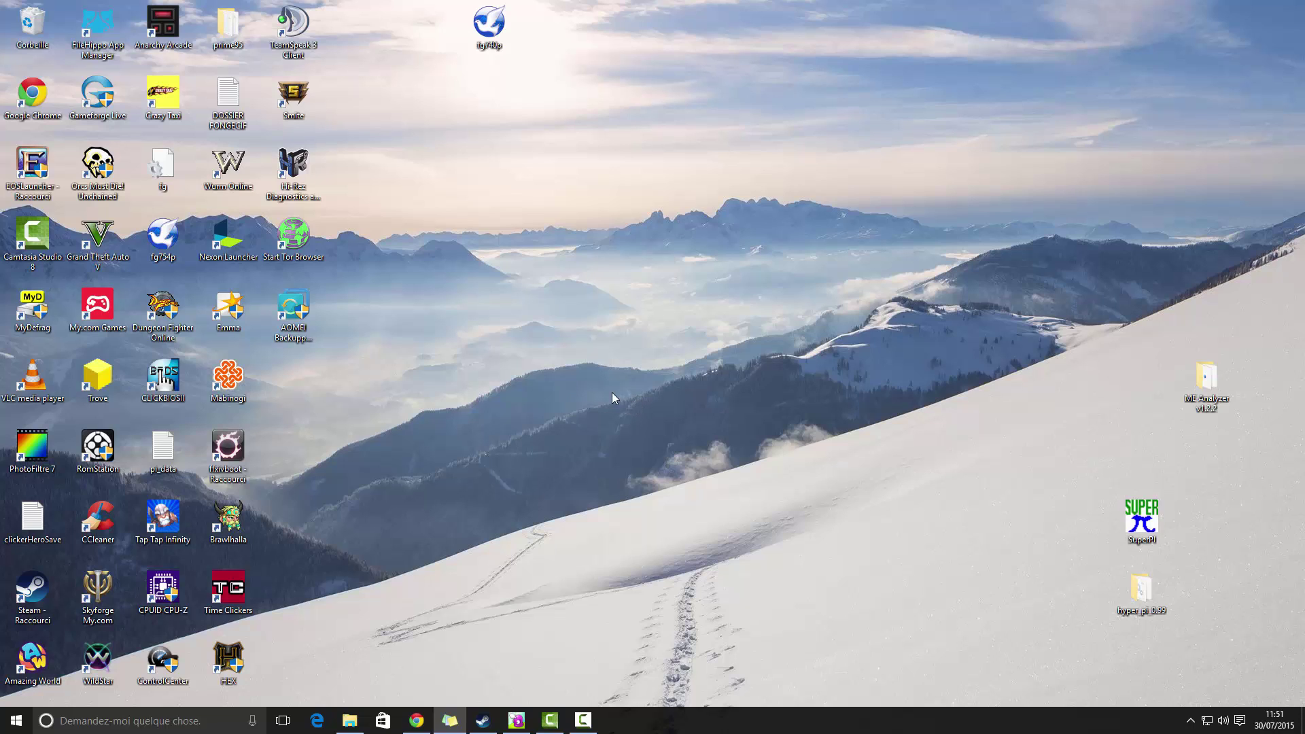
{"action": "double_click", "coordinate": [293, 312]}
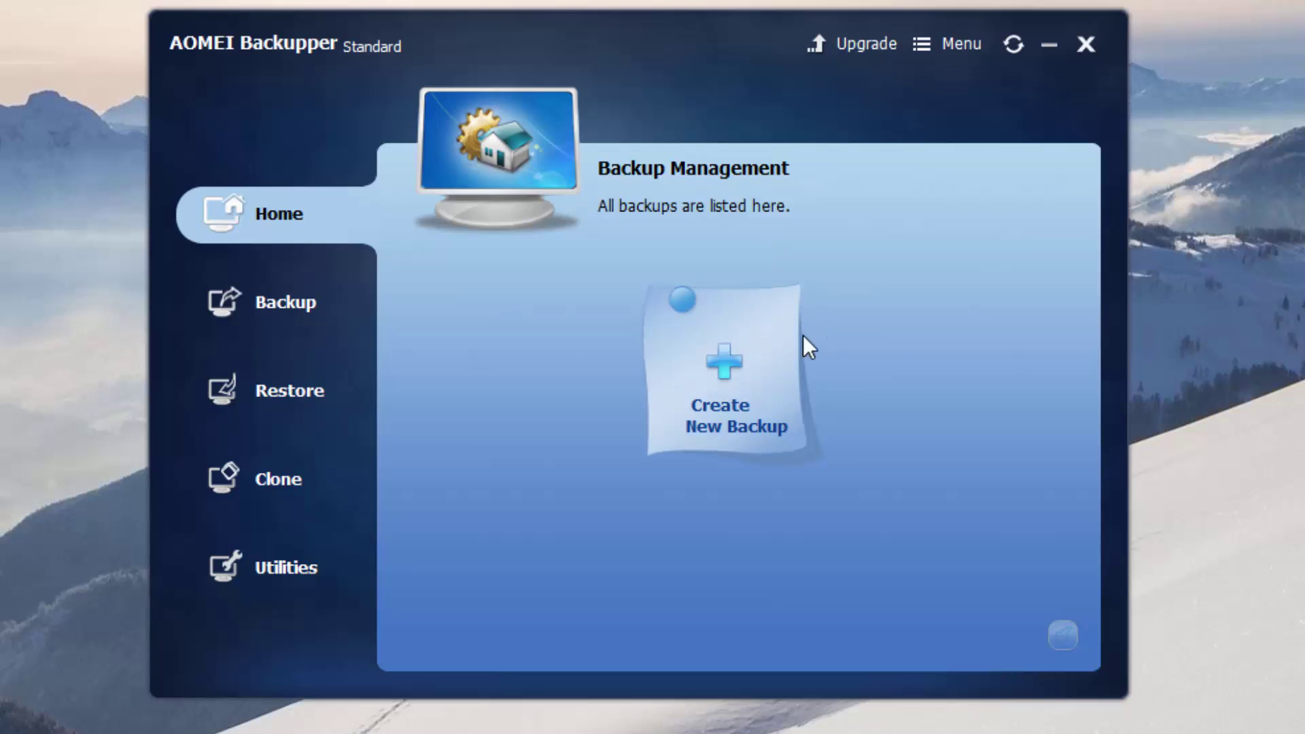
Create a new Disk Backup task named "Sauvegarde disque dur".
{"action": "left_click", "coordinate": [726, 392]}
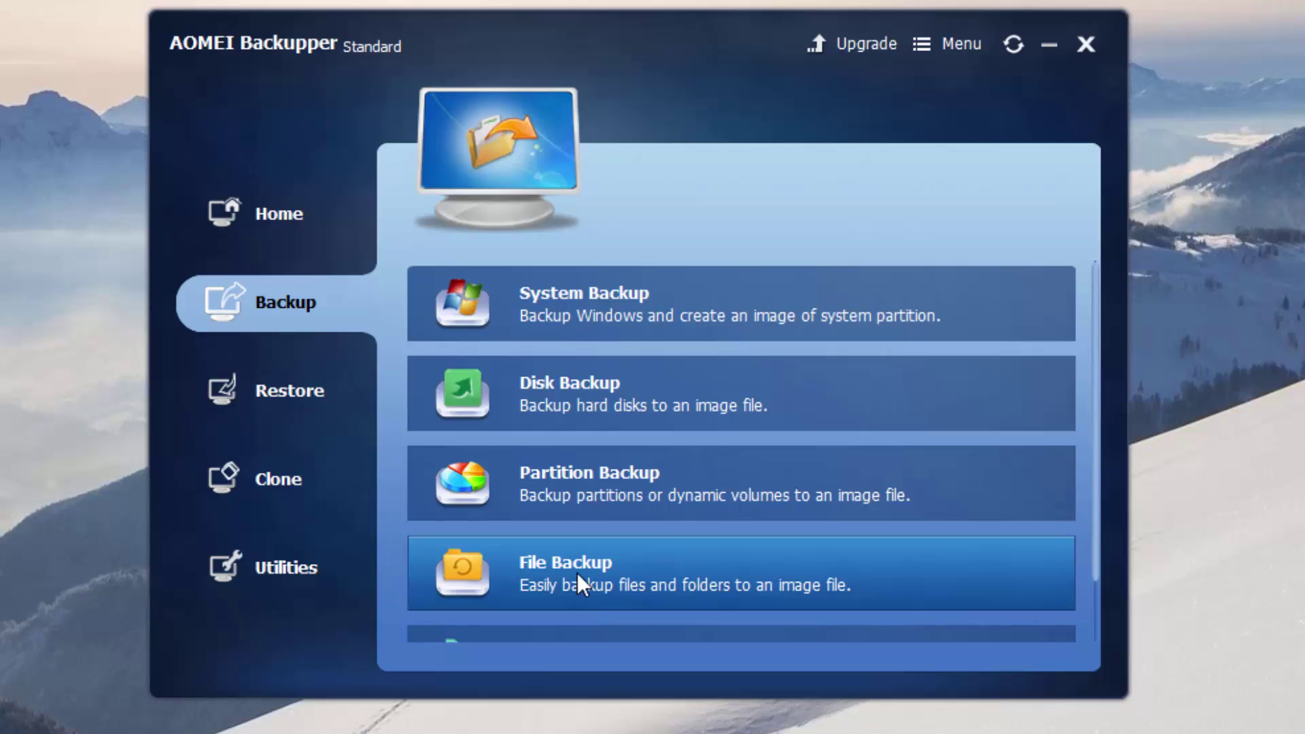
{"action": "left_click", "coordinate": [550, 397]}
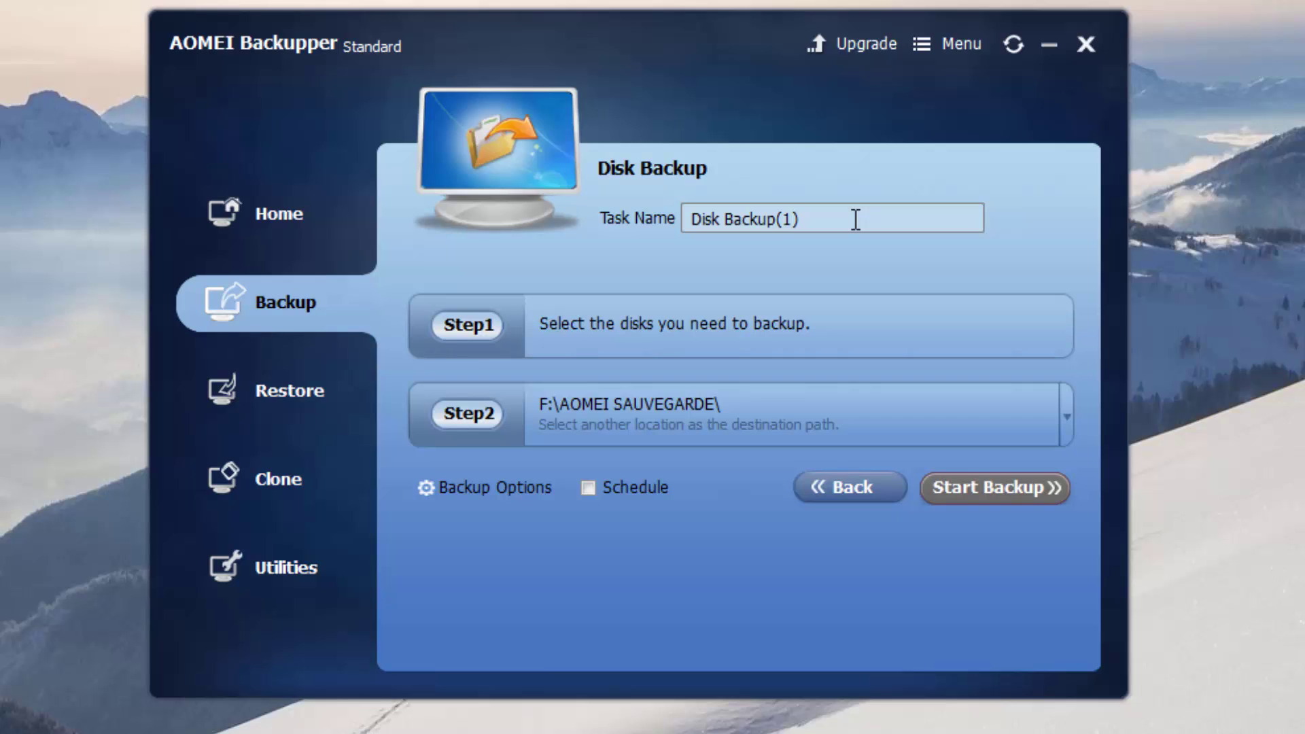
{"action": "left_click_drag", "start_coordinate": [855, 219], "coordinate": [632, 230]}
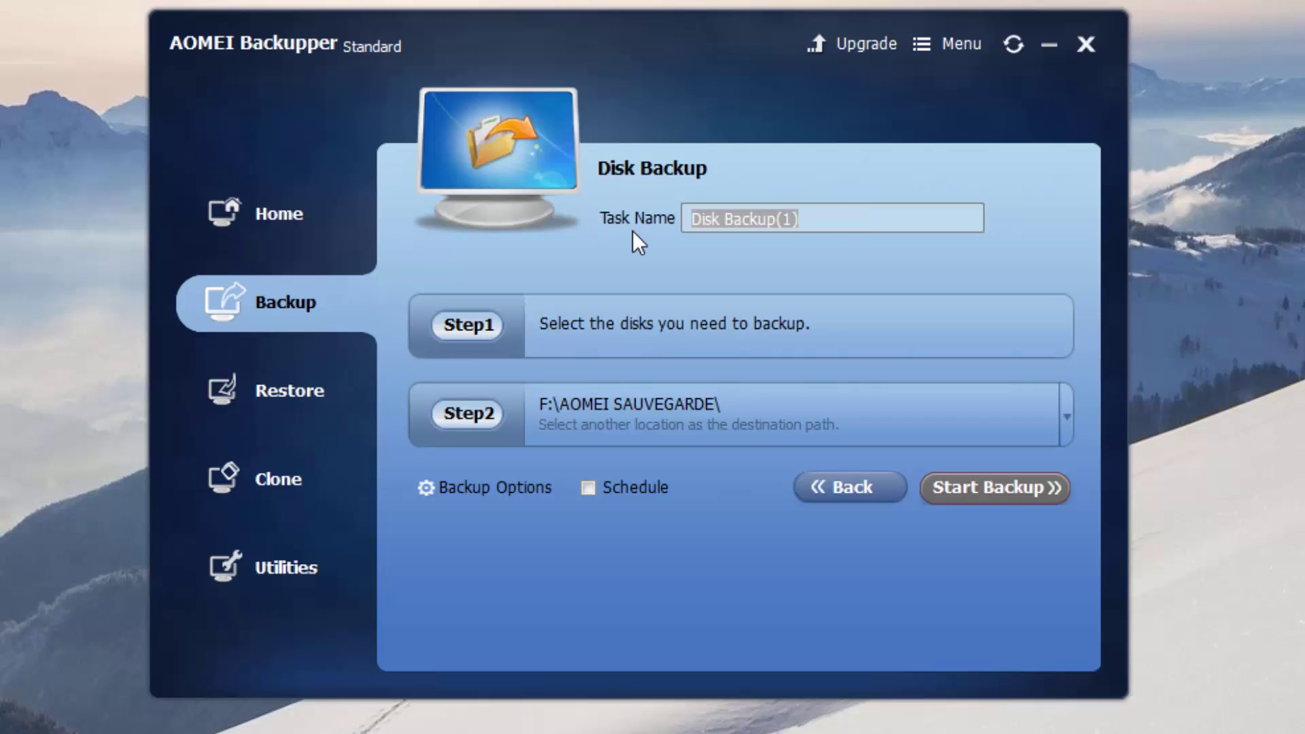
{"action": "type", "text": "Sauv"}
{"action": "type", "text": "e"}
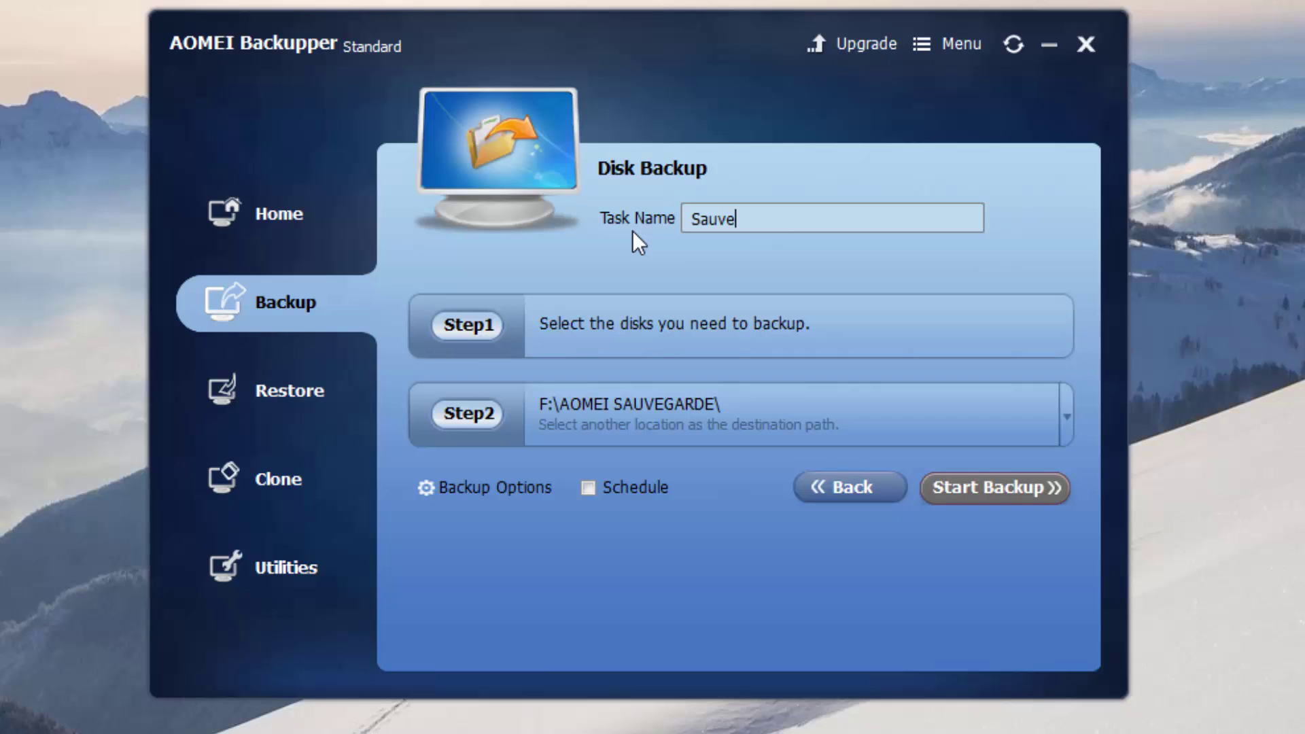
{"action": "type", "text": "garde disque dur"}
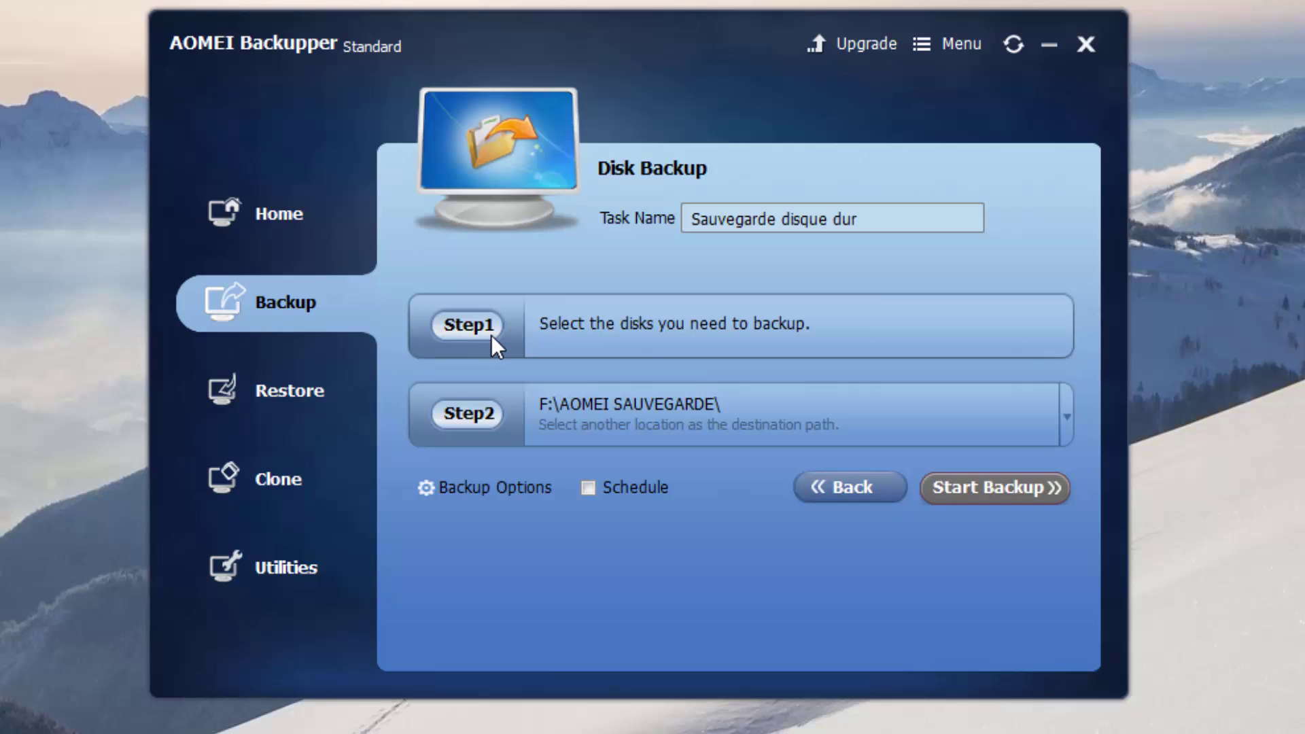
Add Disk0 as the source disk of the backup task.
{"action": "left_click", "coordinate": [509, 332]}
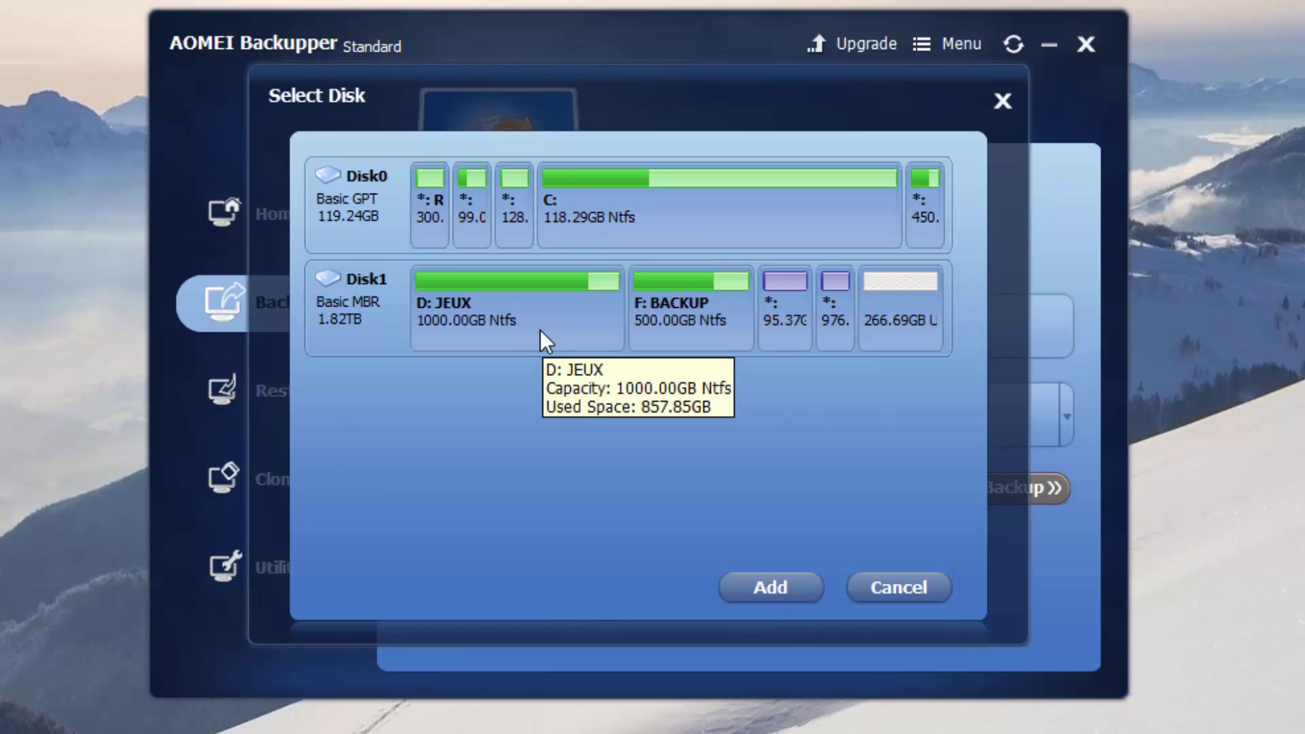
{"action": "left_click", "coordinate": [355, 200]}
{"action": "left_click", "coordinate": [770, 587]}
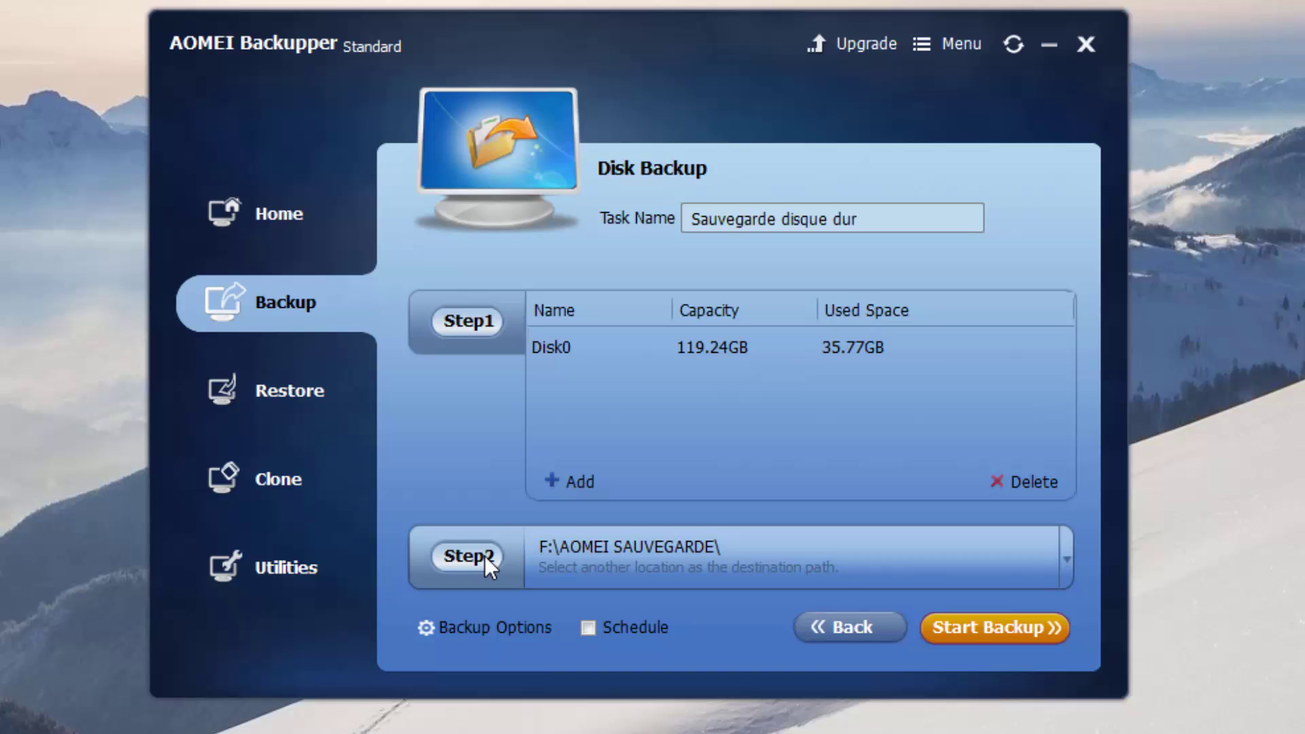
Set the backup destination to the AOMEI SAUVEGARDE folder on the BACKUP (F:) drive.
{"action": "left_click", "coordinate": [484, 556]}
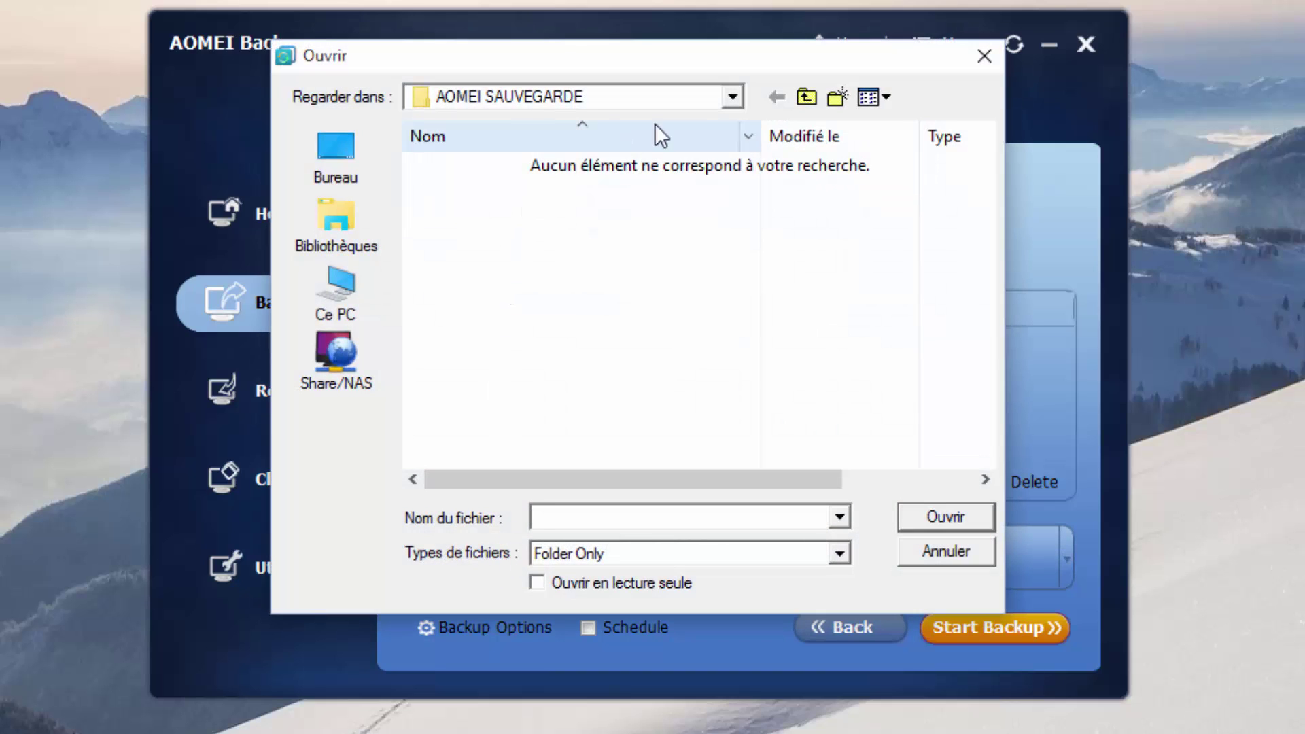
{"action": "left_click", "coordinate": [806, 99]}
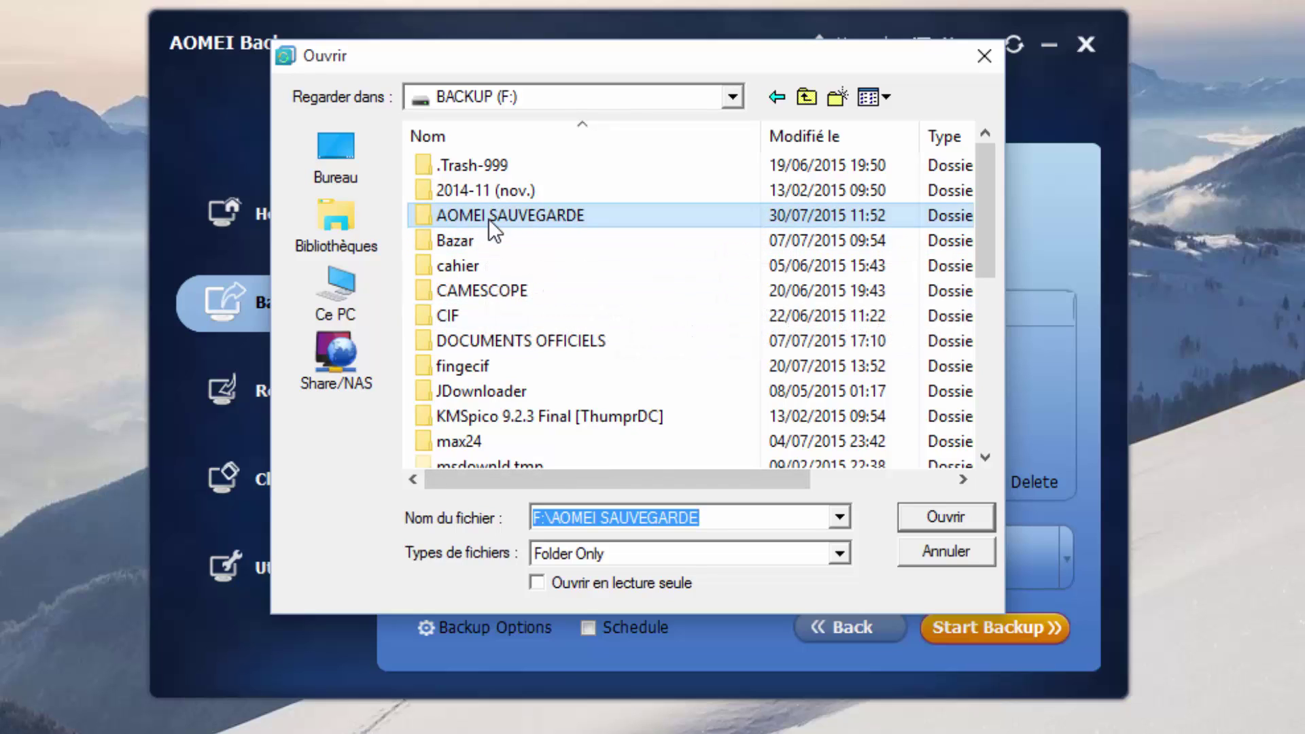
{"action": "mouse_move", "coordinate": [488, 219]}
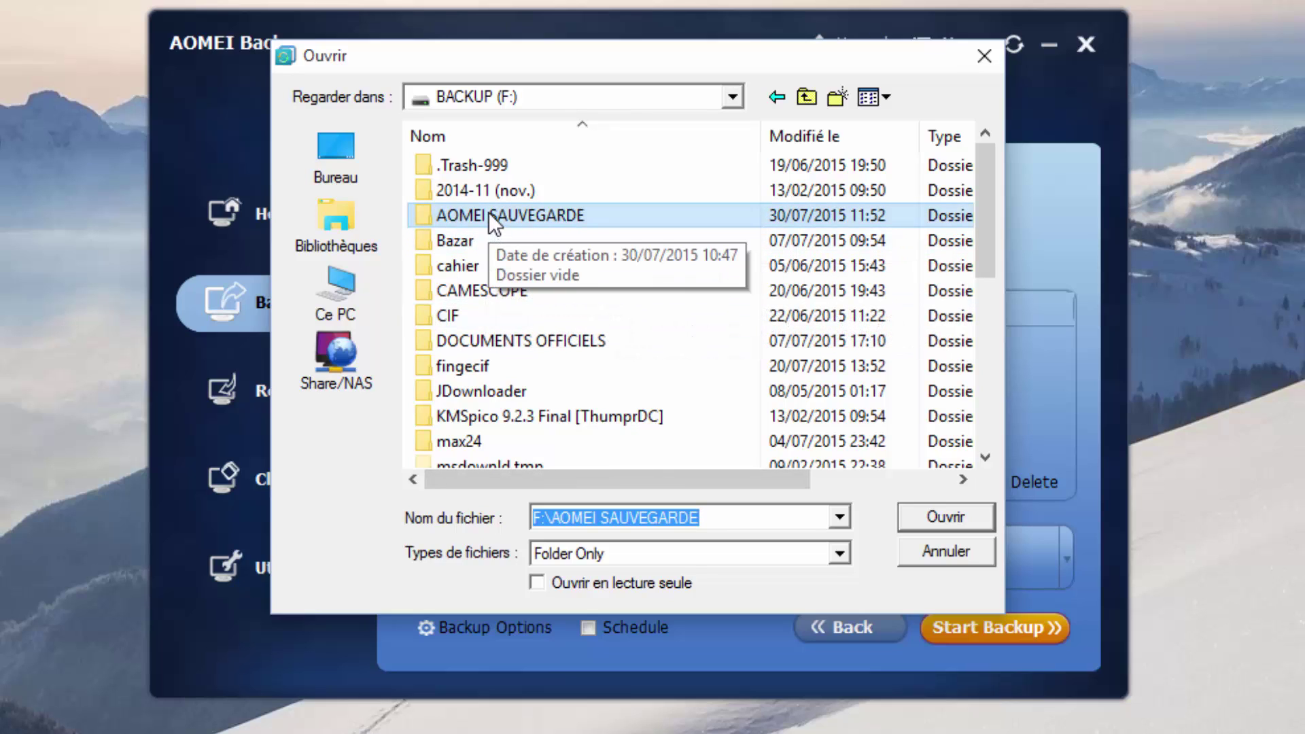
{"action": "left_click", "coordinate": [942, 518]}
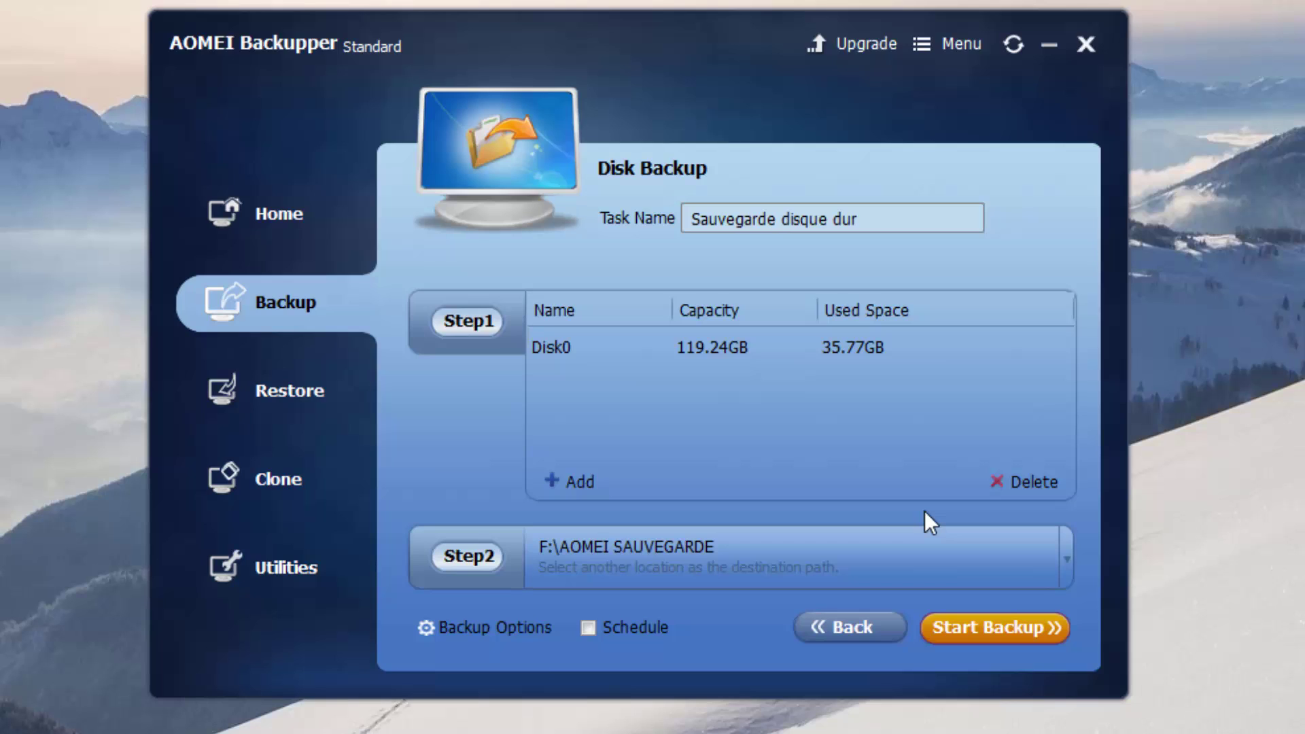
Run the disk backup and close its progress page once the operation has completed.
{"action": "left_click", "coordinate": [989, 638]}
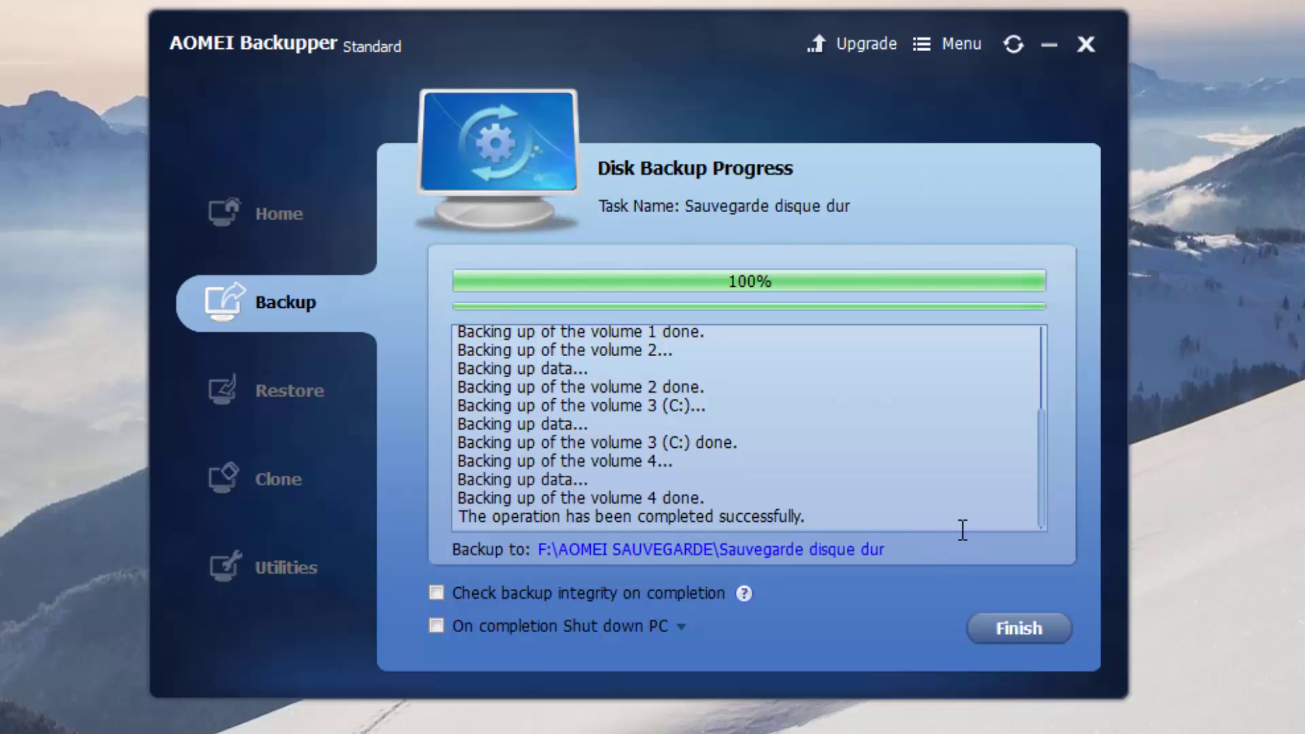
{"action": "left_click", "coordinate": [1019, 632]}
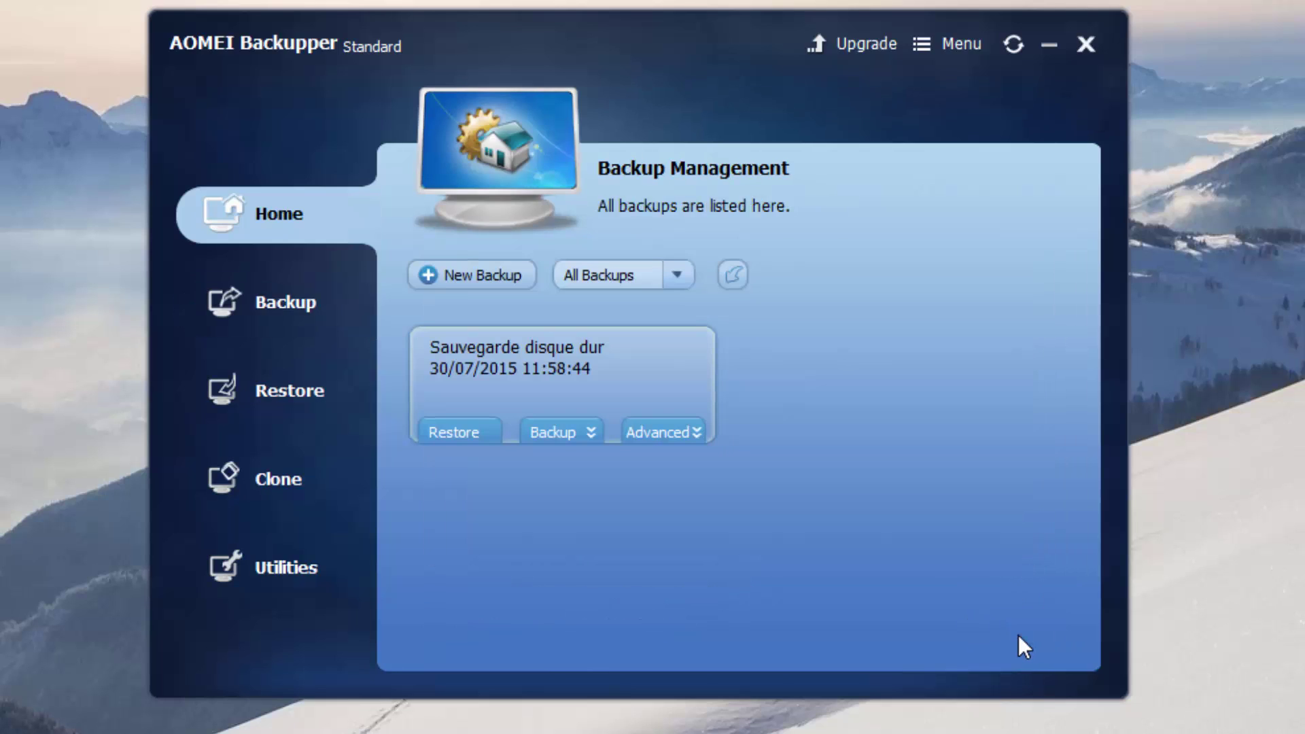